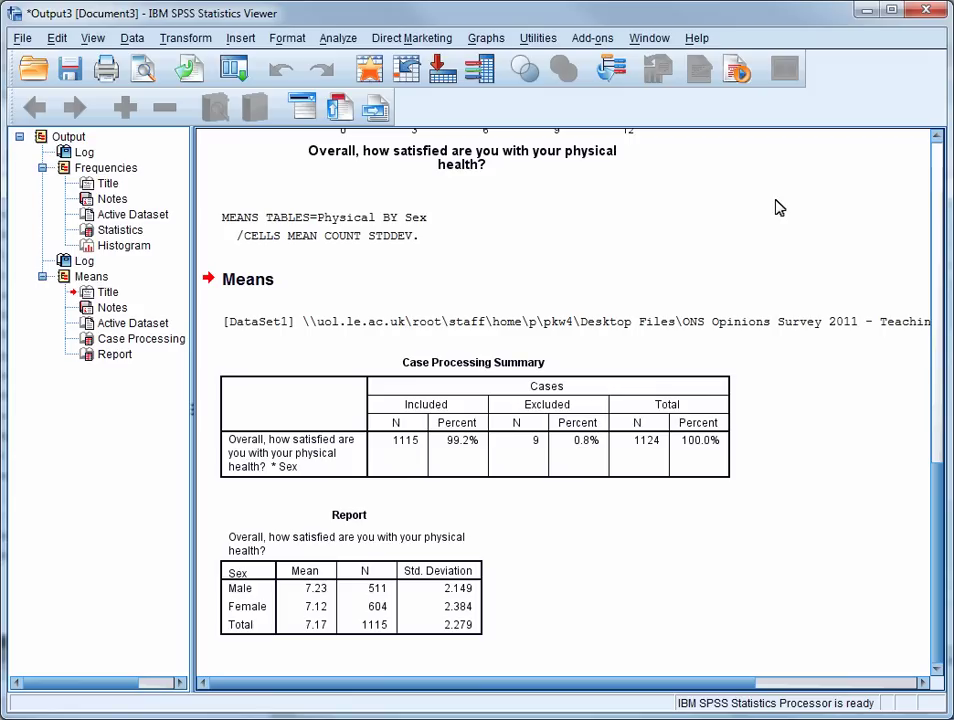
# Step: Add Median, Minimum, Maximum and Range to the Means cell statistics for physical health by sex
pyautogui.click(338, 40)
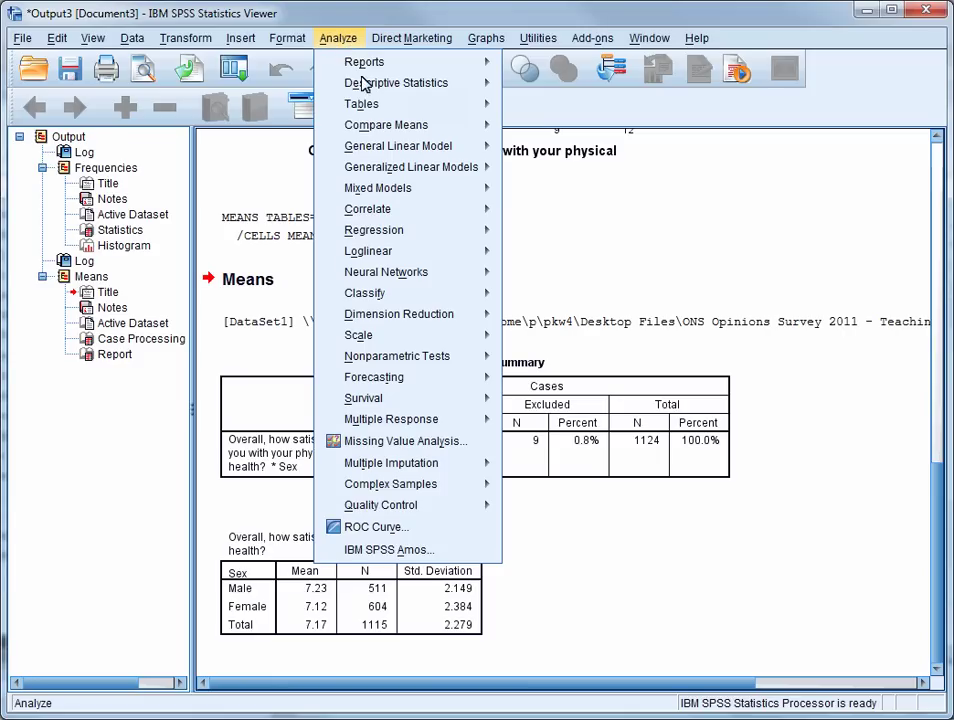
pyautogui.moveTo(366, 126)
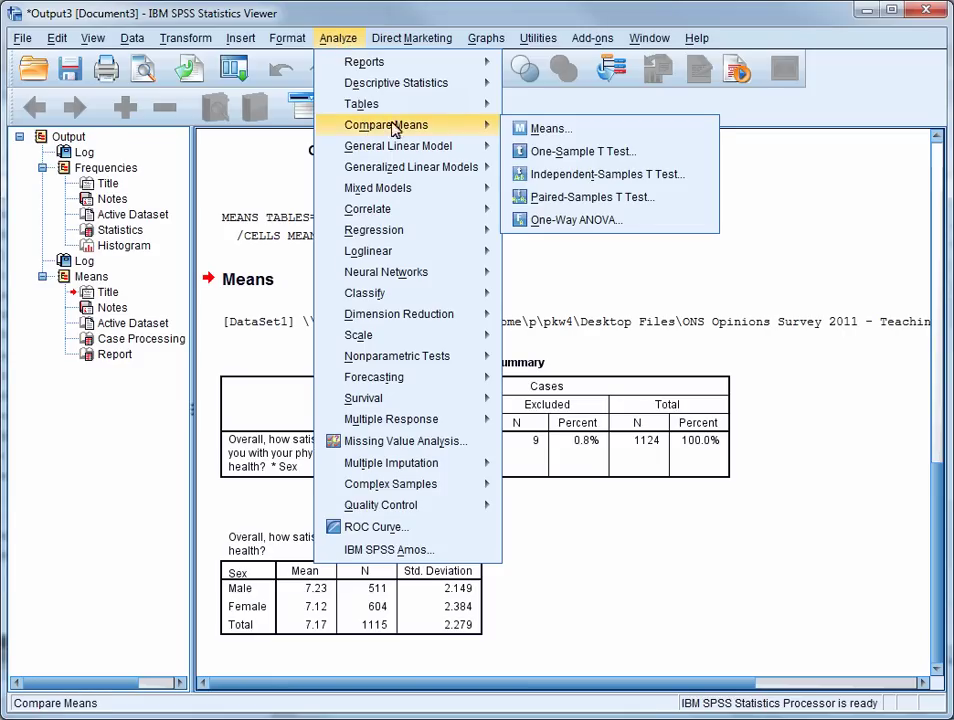
pyautogui.click(523, 129)
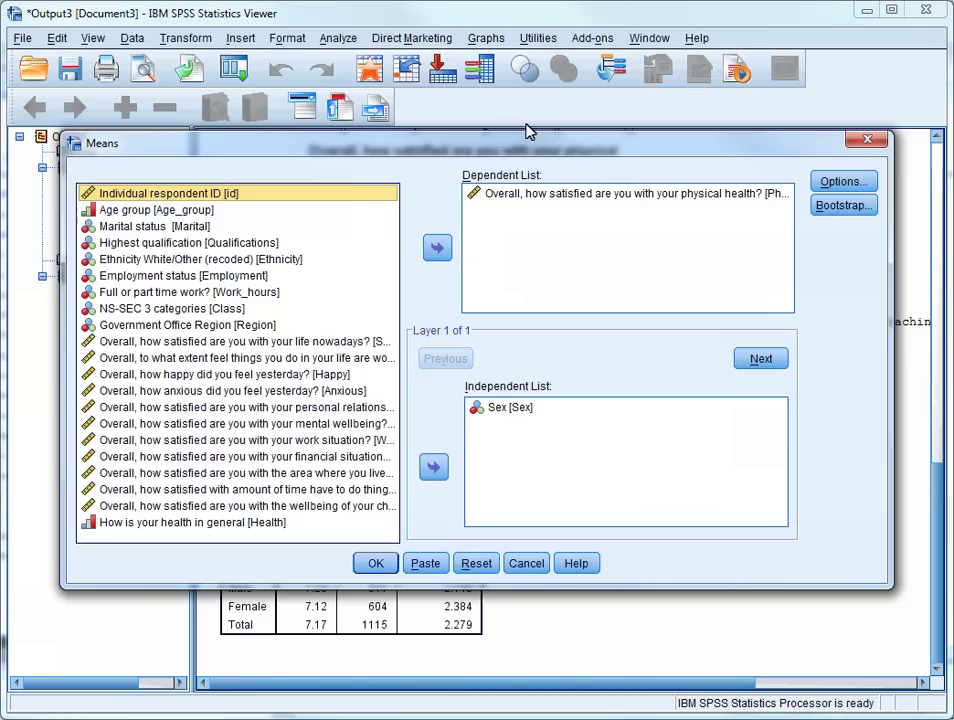
pyautogui.click(843, 183)
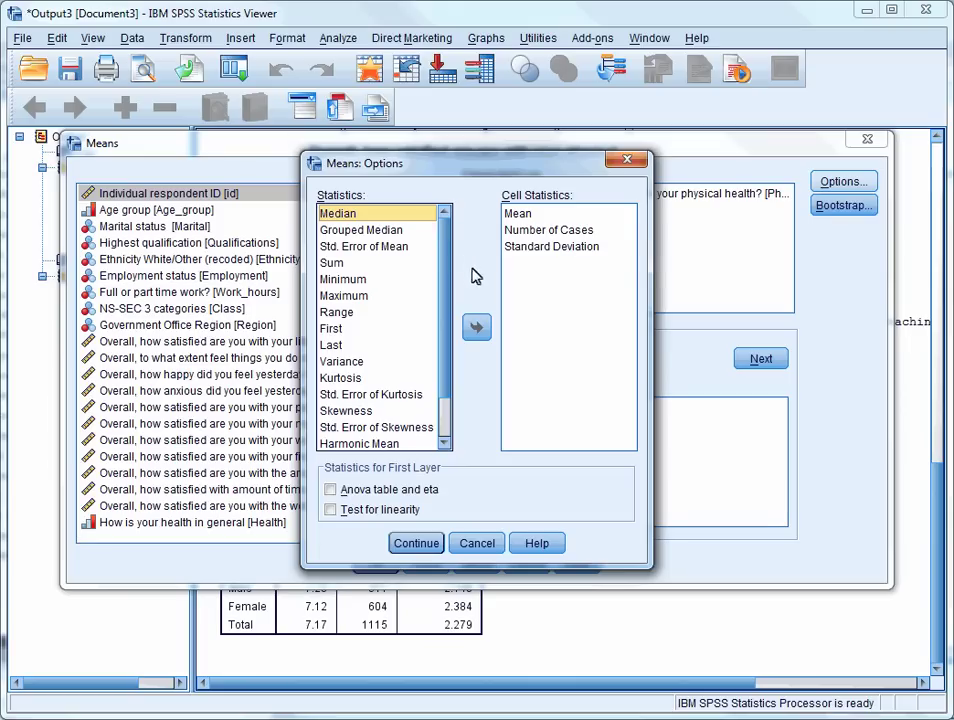
pyautogui.click(478, 330)
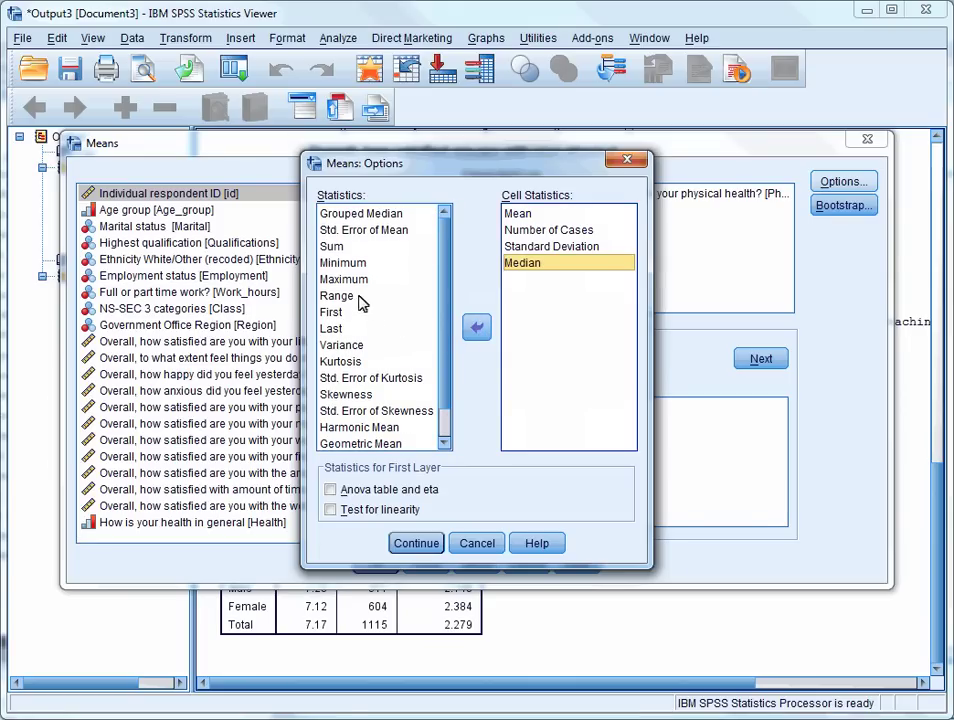
pyautogui.click(349, 262)
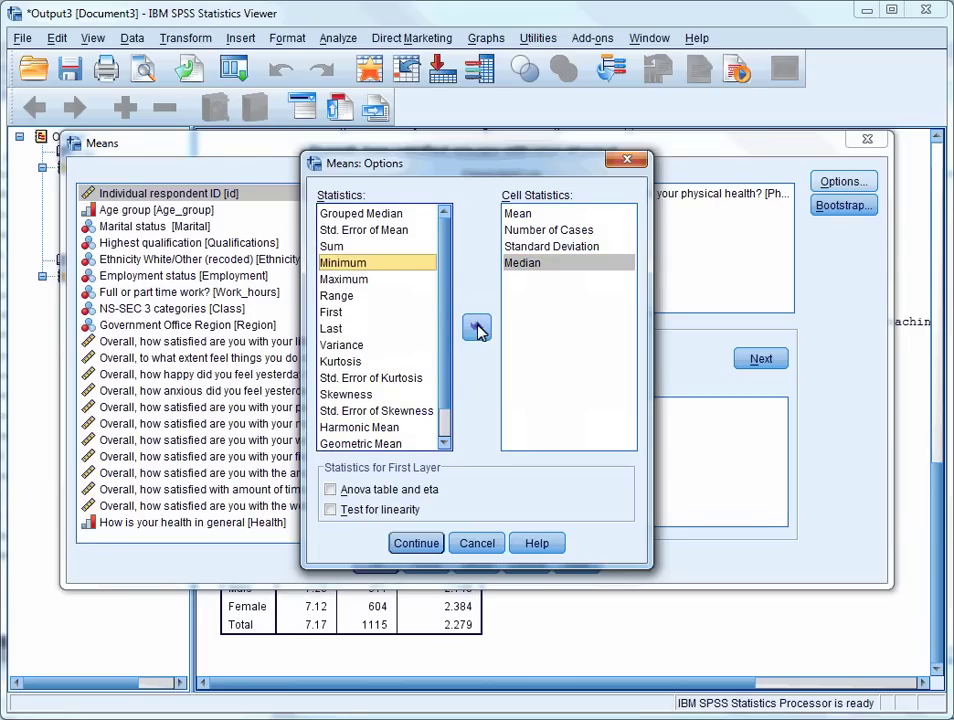
pyautogui.click(478, 330)
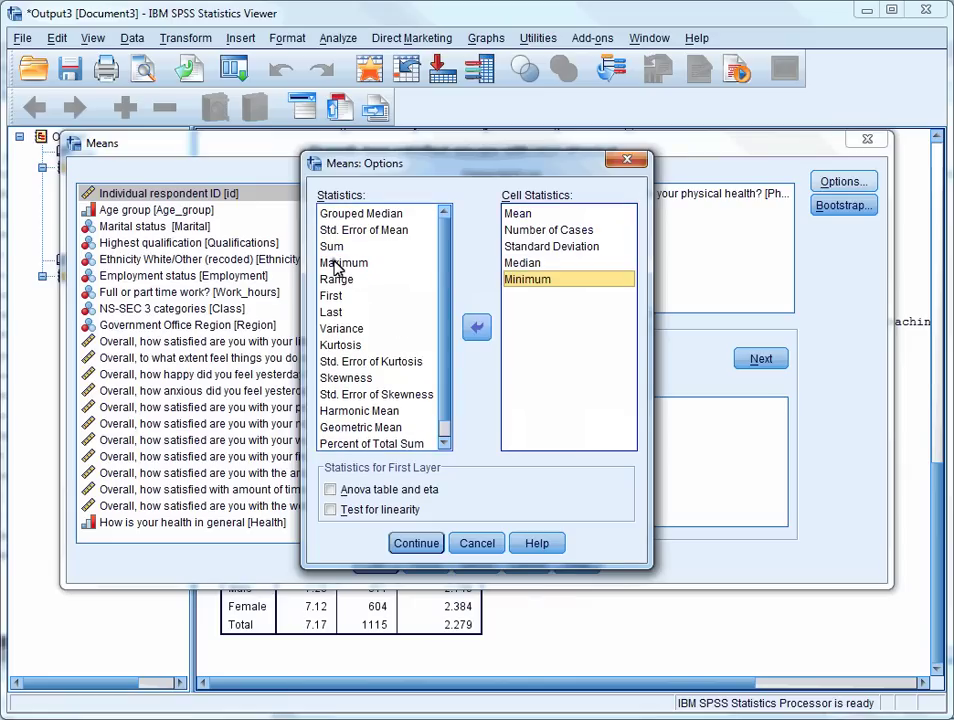
pyautogui.click(360, 263)
pyautogui.click(476, 329)
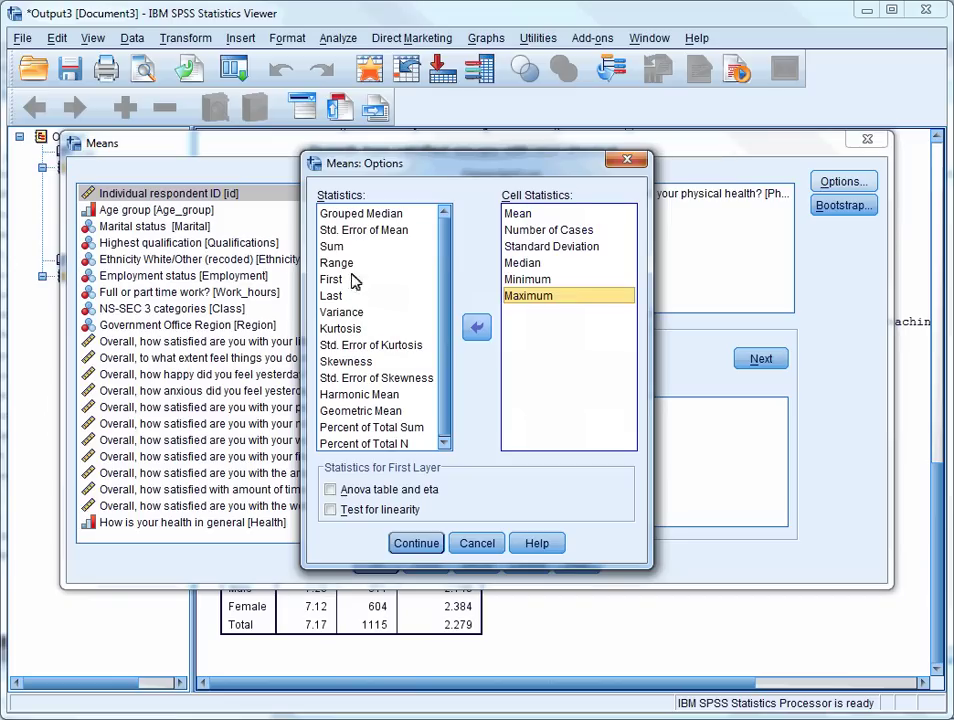
pyautogui.click(350, 266)
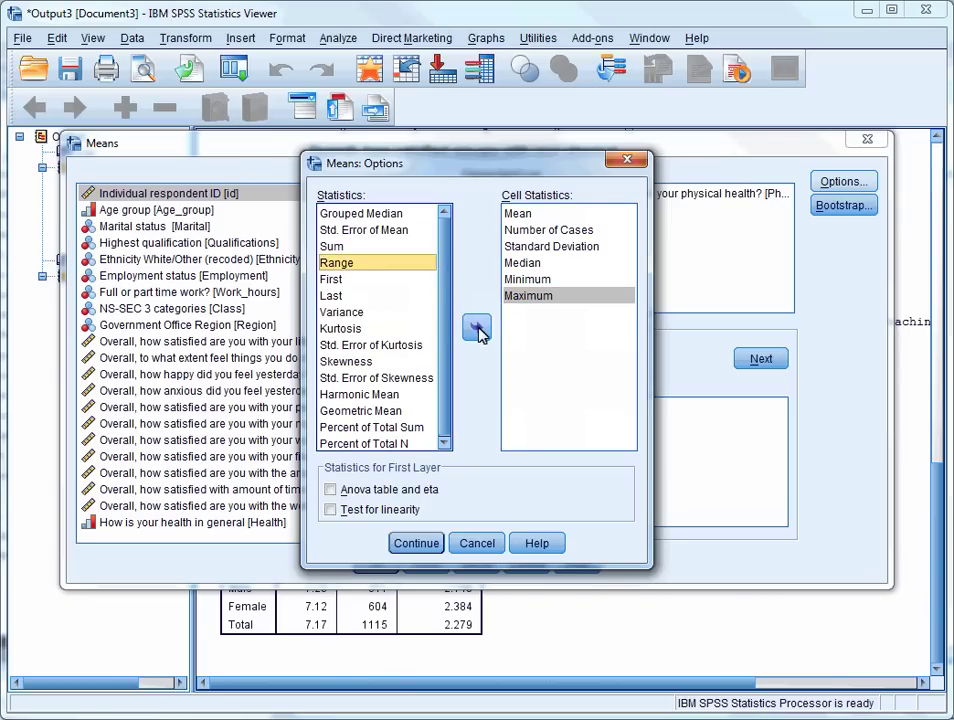
pyautogui.click(477, 330)
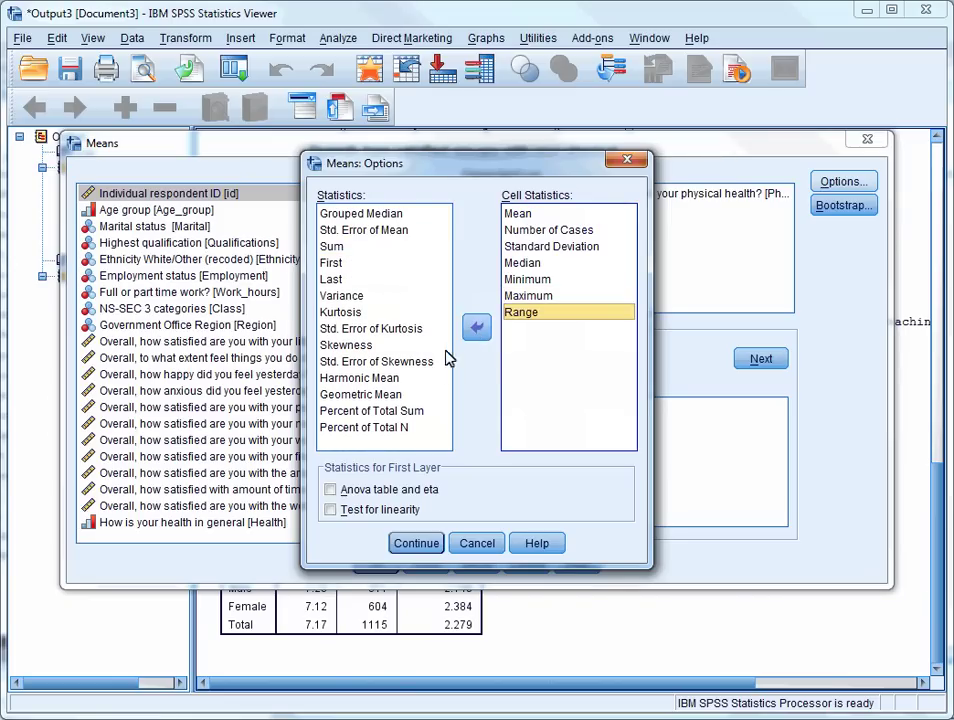
pyautogui.click(420, 545)
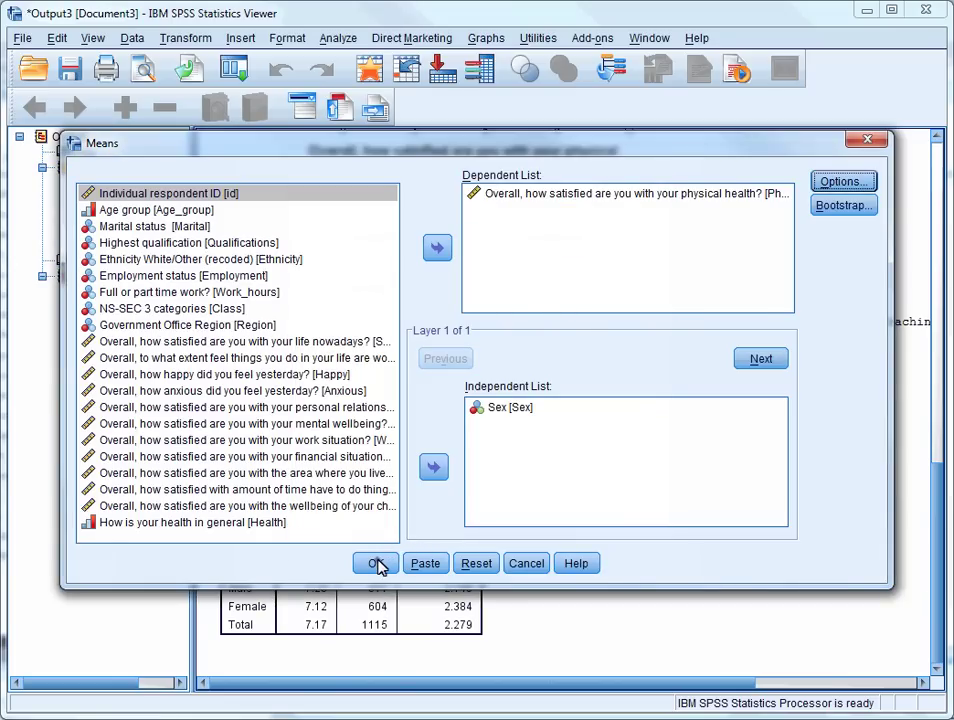
# Step: Run the Means analysis to get the report: median 8.00, minimum 0, maximum 10, range 10 per sex
pyautogui.click(378, 565)
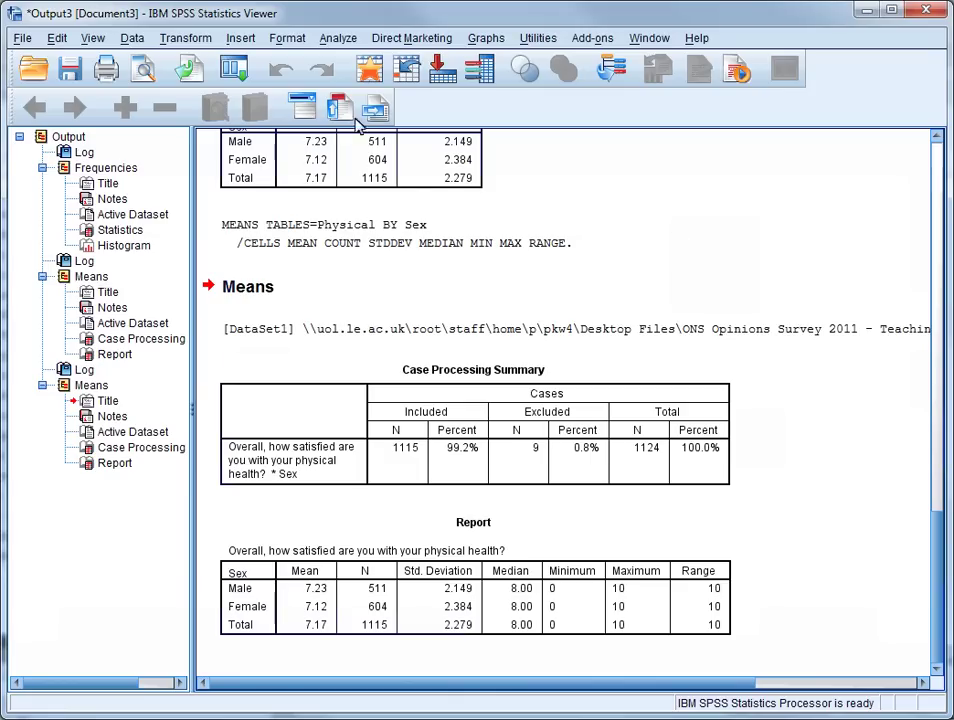
# Step: Reset Frequencies and run it on Marital status: 609 married/cohabiting, 243 single, 272 widowed/divorced/separated
pyautogui.click(336, 40)
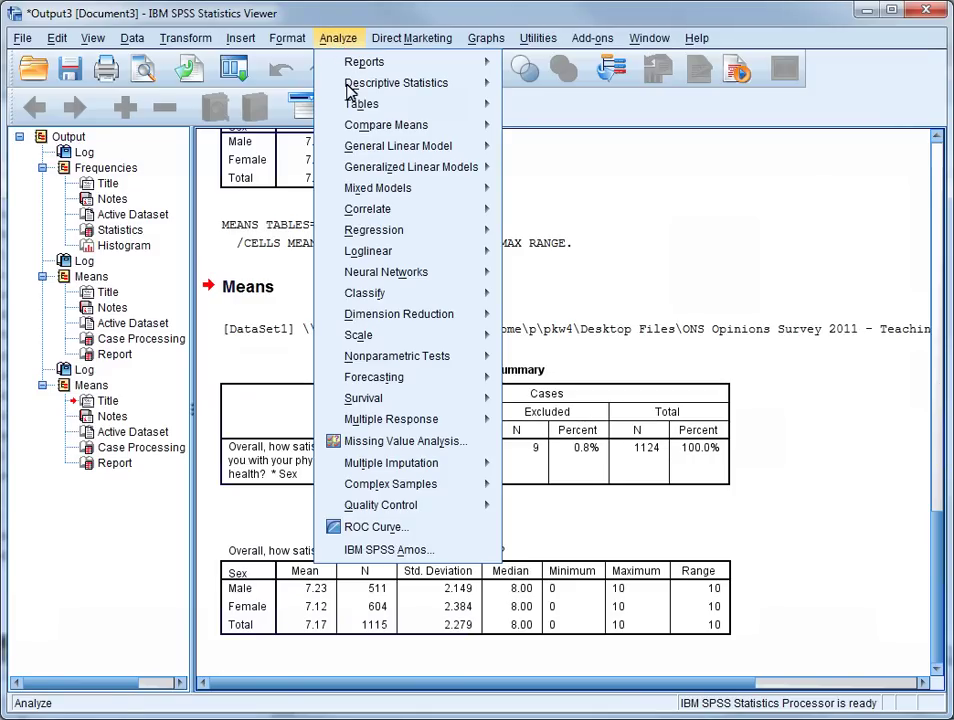
pyautogui.moveTo(419, 89)
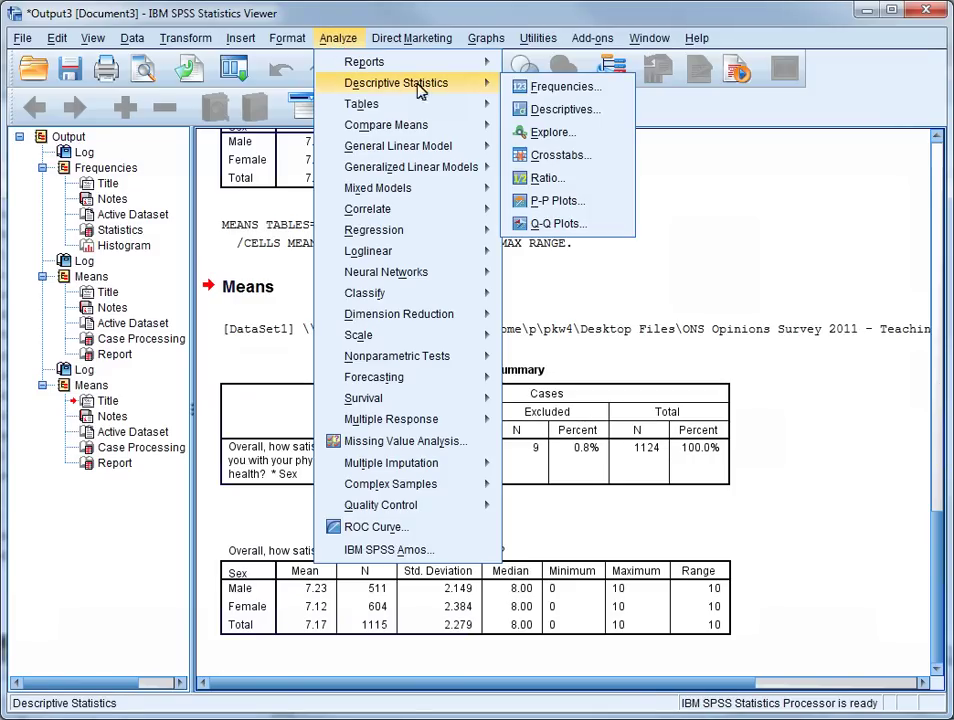
pyautogui.click(545, 88)
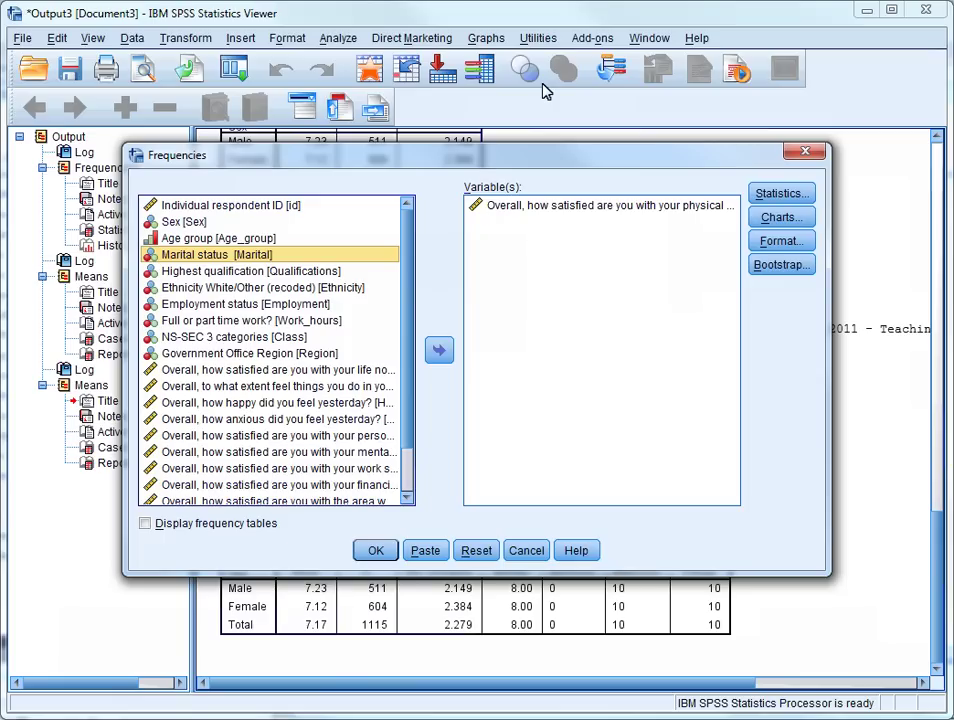
pyautogui.click(476, 551)
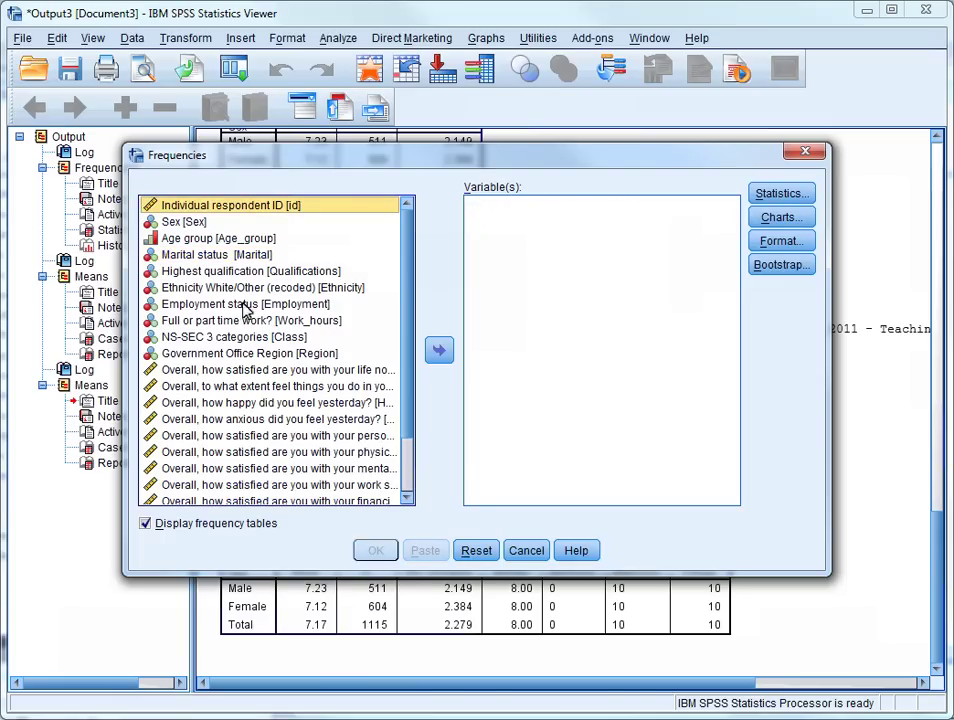
pyautogui.click(243, 256)
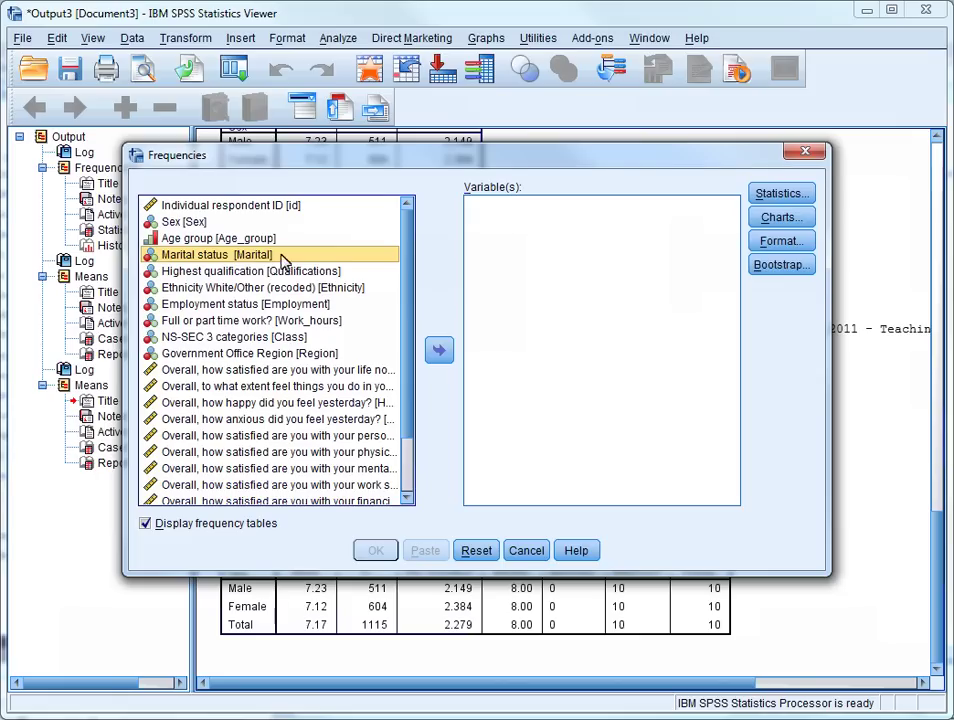
pyautogui.click(437, 352)
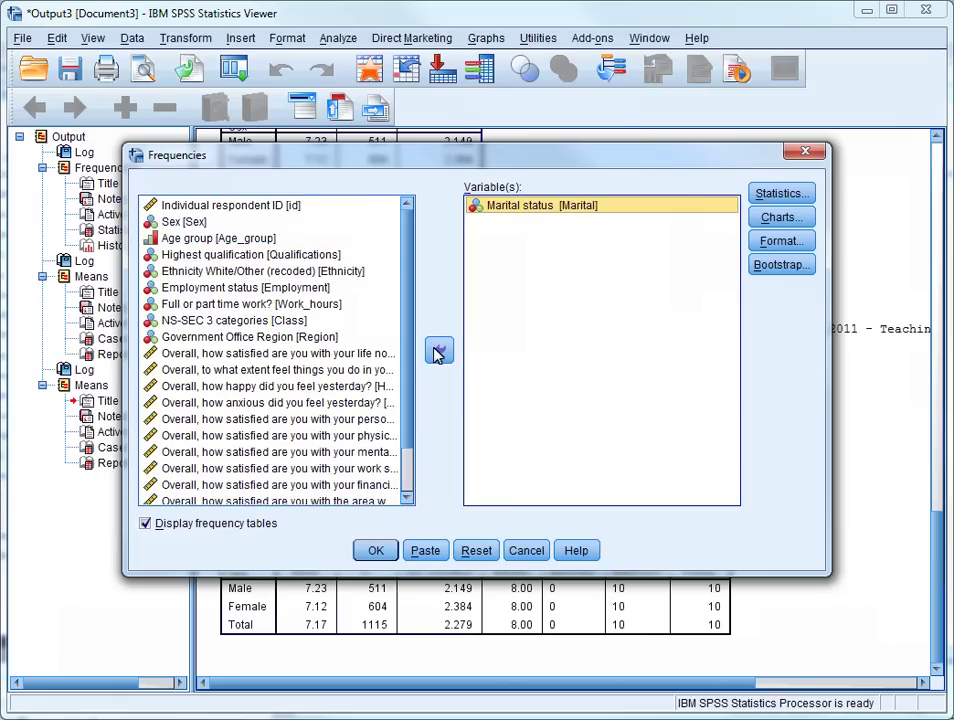
pyautogui.click(376, 551)
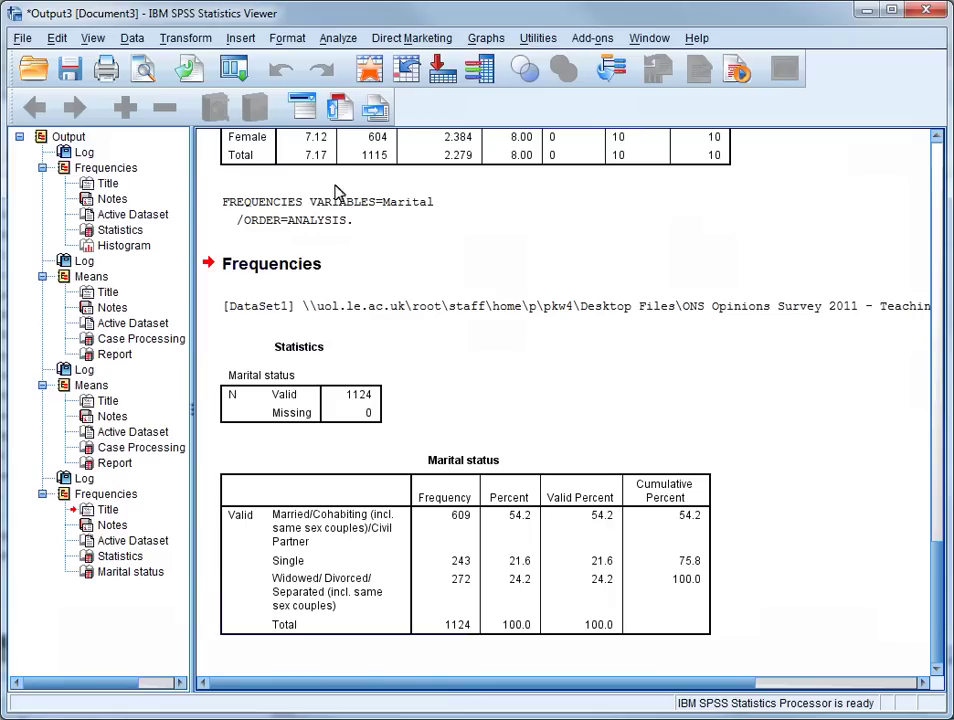
# Step: Reset the Frequencies dialog and add personal-relationship satisfaction as the analysed variable
pyautogui.click(337, 40)
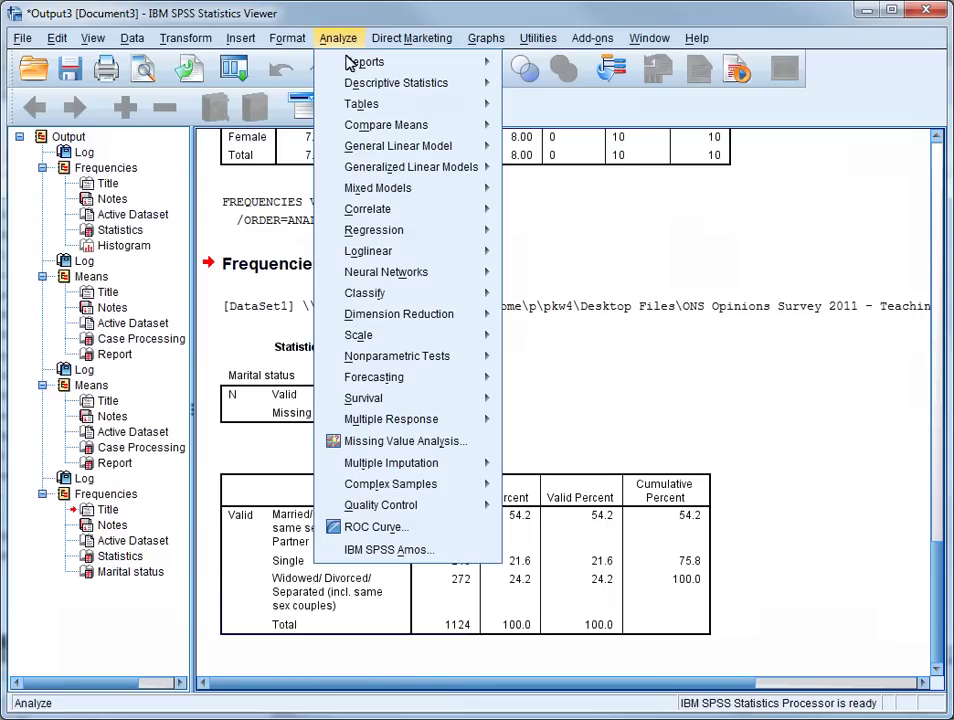
pyautogui.moveTo(352, 86)
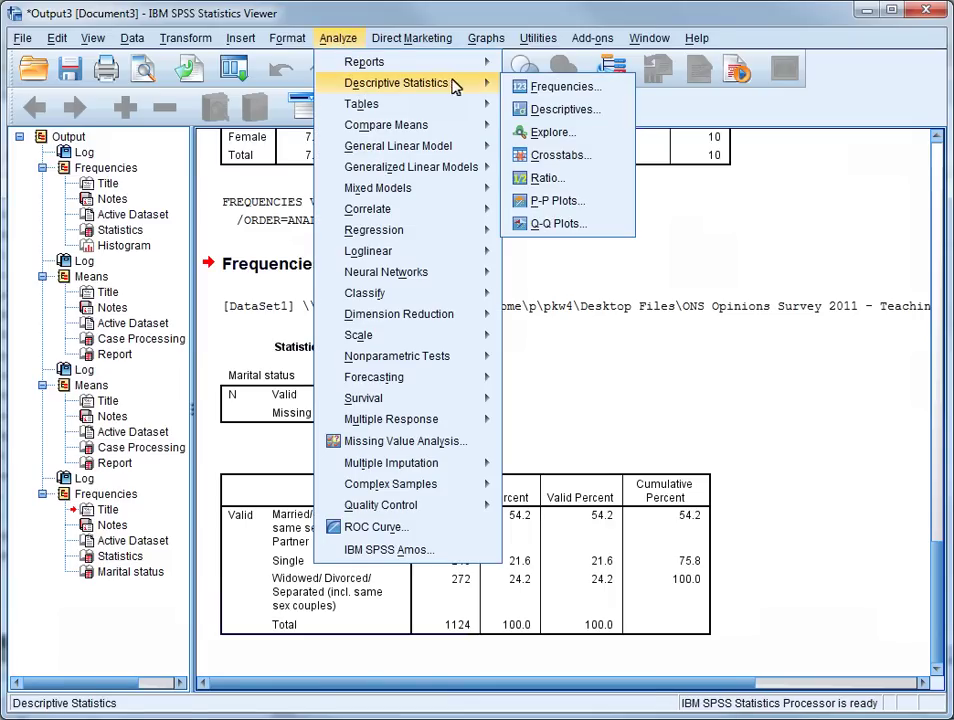
pyautogui.click(540, 88)
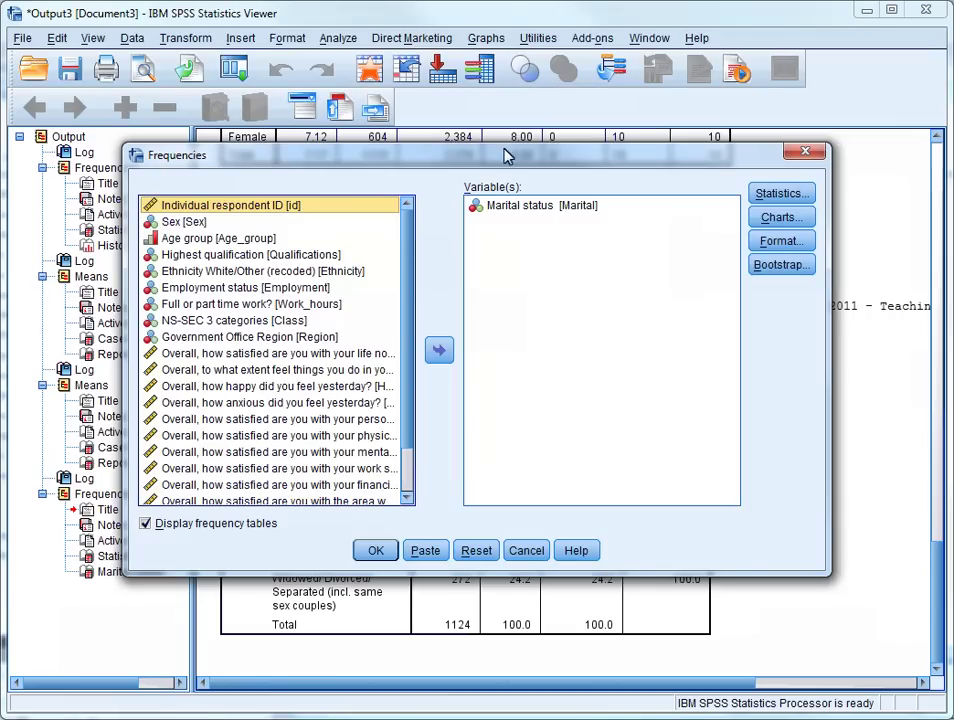
pyautogui.click(477, 551)
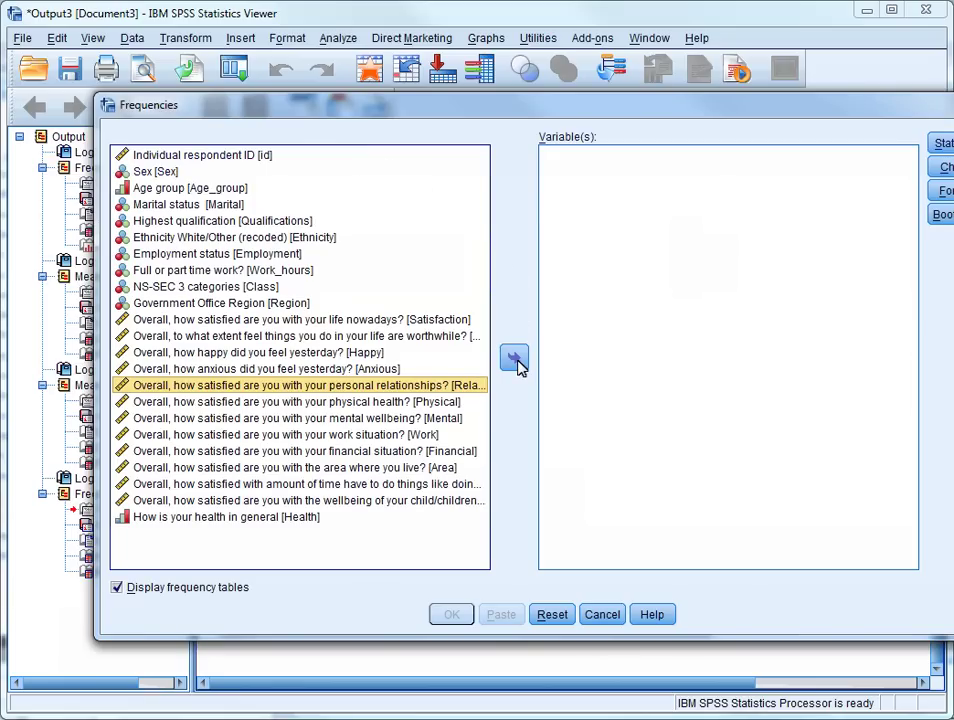
pyautogui.click(515, 360)
# Step: Request mean, median, mode, standard deviation, minimum and maximum in the frequency statistics
pyautogui.hotkey('alt', 's')
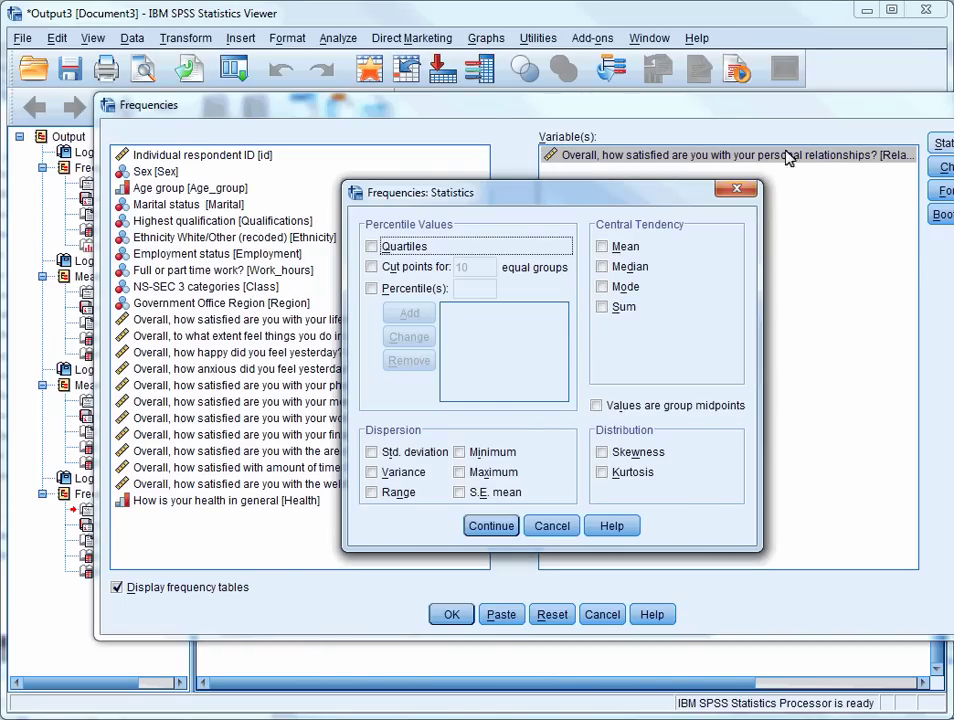
pyautogui.click(603, 248)
pyautogui.click(603, 266)
pyautogui.click(604, 288)
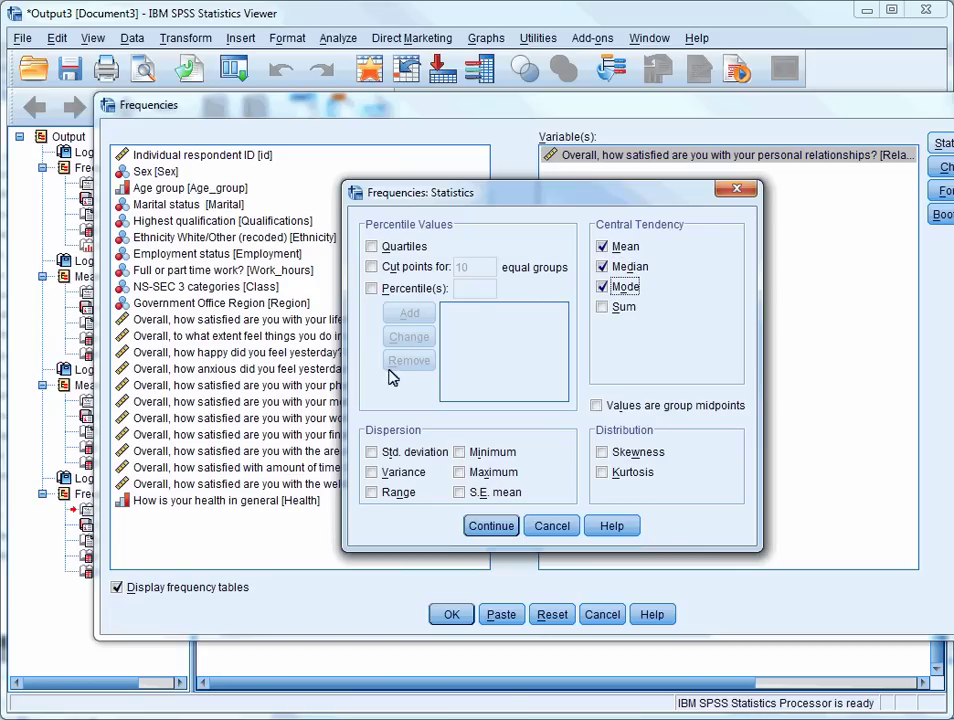
pyautogui.click(372, 455)
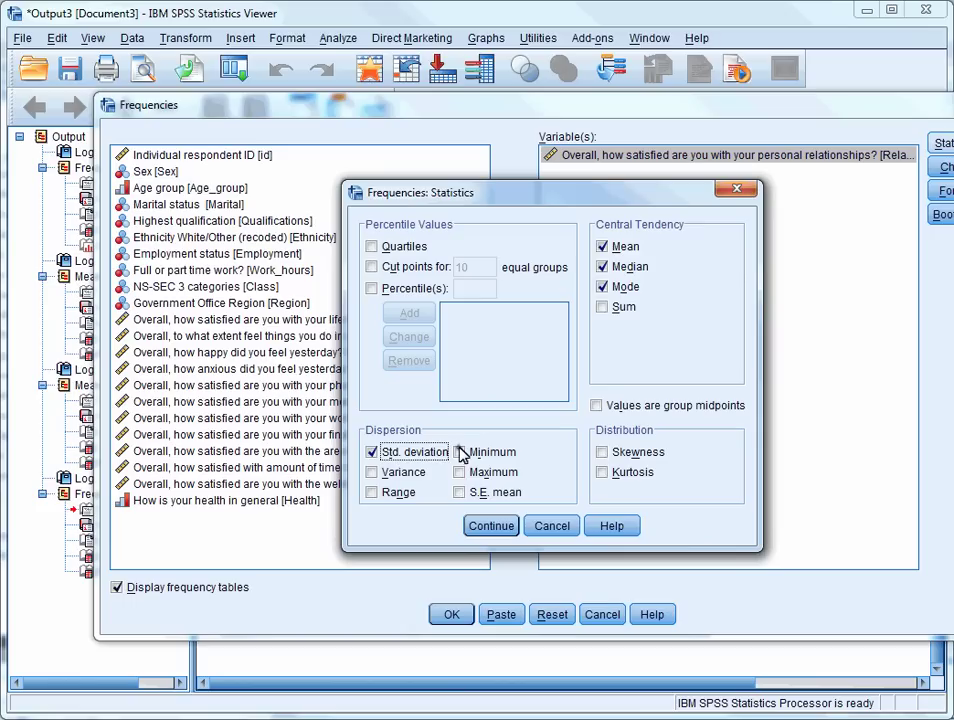
pyautogui.click(461, 453)
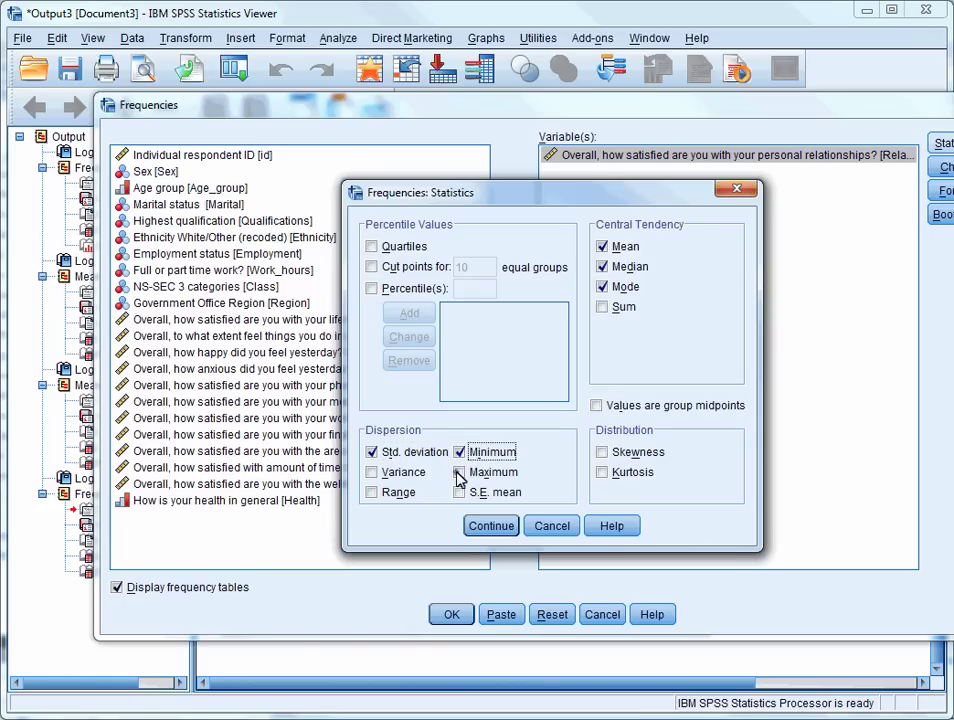
pyautogui.click(459, 475)
pyautogui.click(492, 526)
# Step: Add a histogram with a normal curve and run the frequencies analysis
pyautogui.hotkey('alt', 'c')
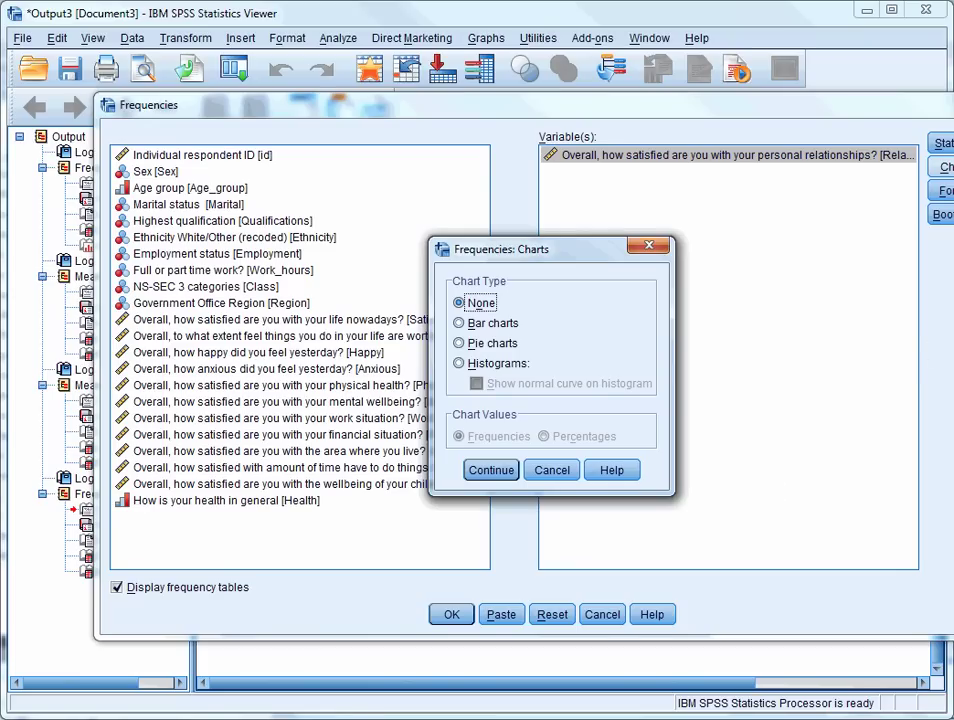
pyautogui.click(459, 364)
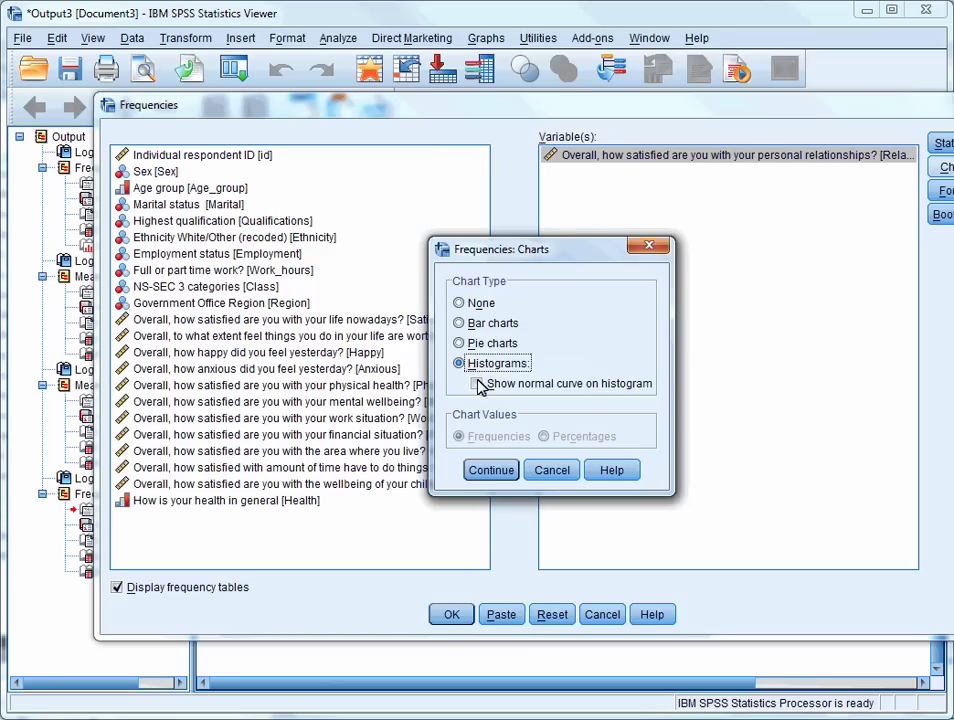
pyautogui.click(478, 385)
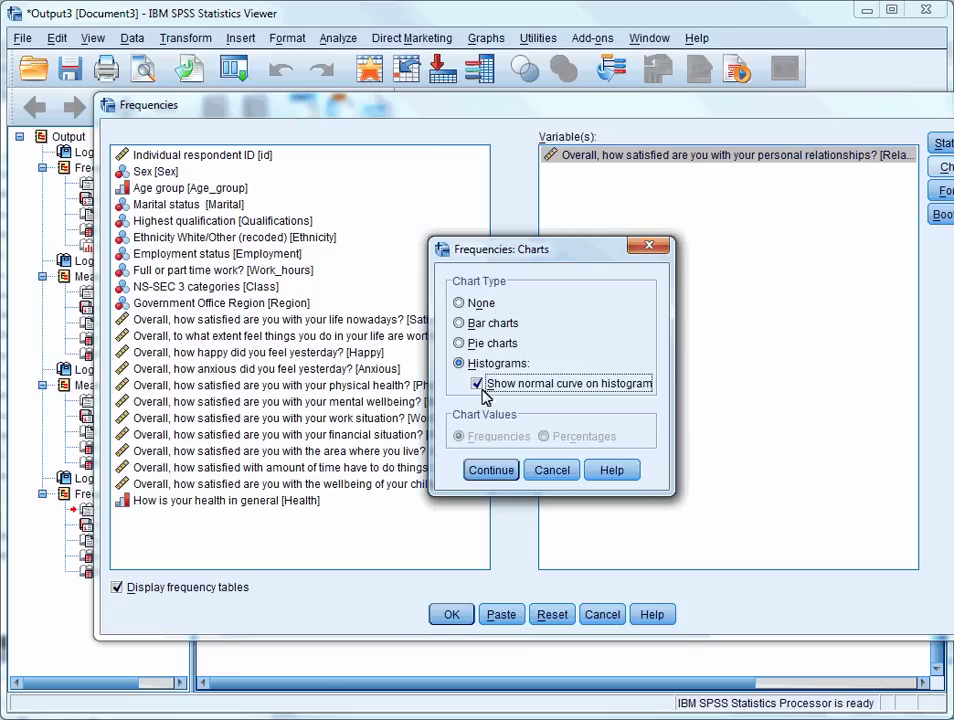
pyautogui.click(490, 472)
pyautogui.click(452, 614)
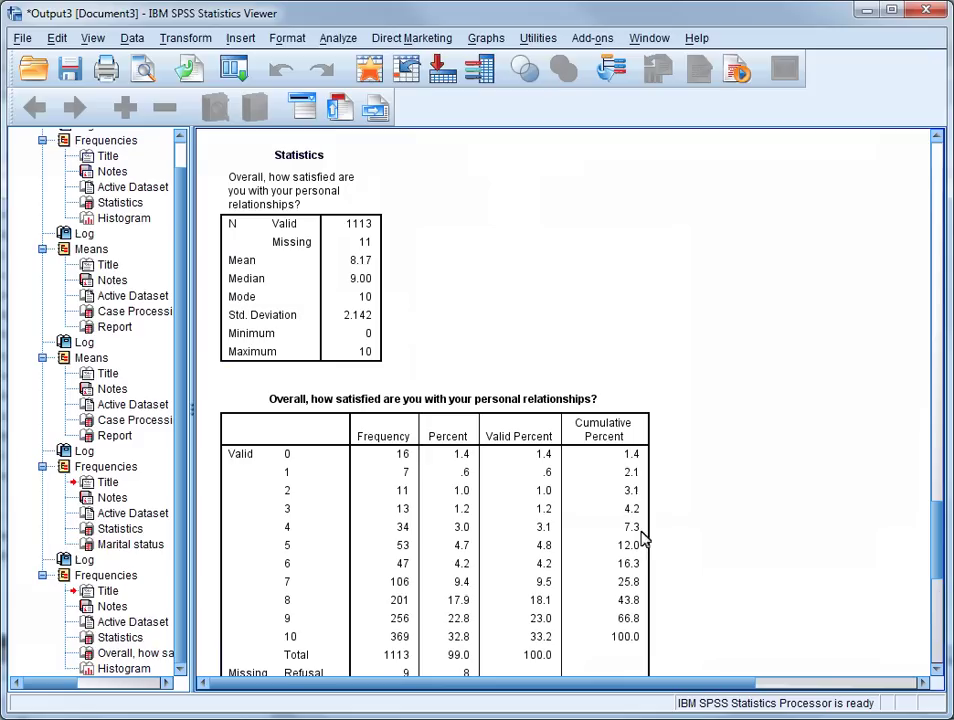
# Step: Scroll the output down to the relationship-satisfaction histogram with normal curve (N = 1,113, mean 8.17)
pyautogui.scroll(-10, 718, 270)
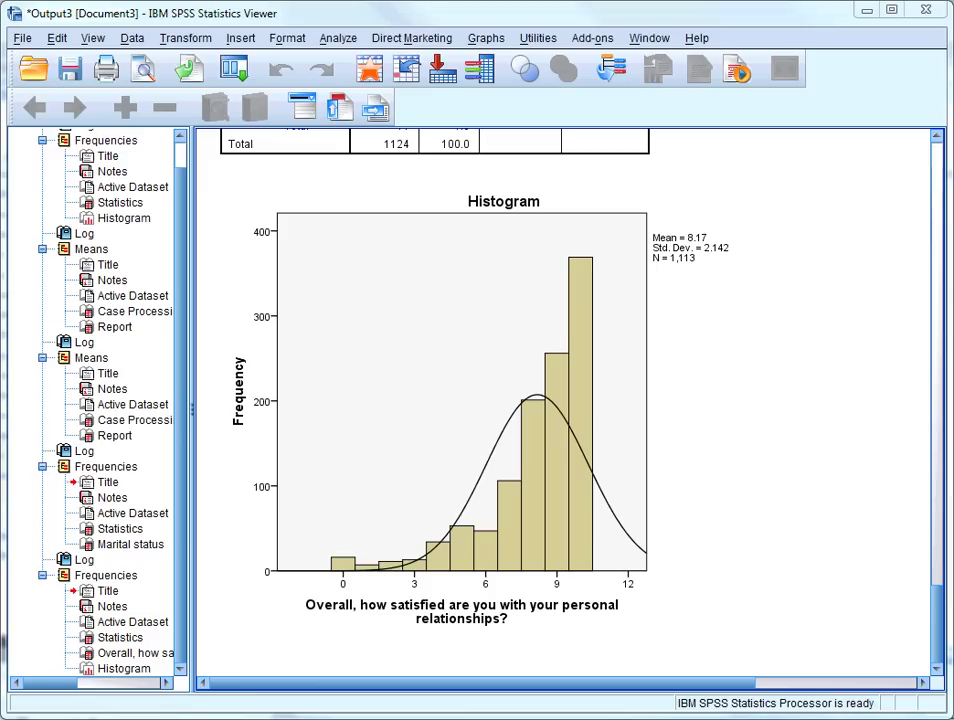
pyautogui.hotkey('alt', 'a')
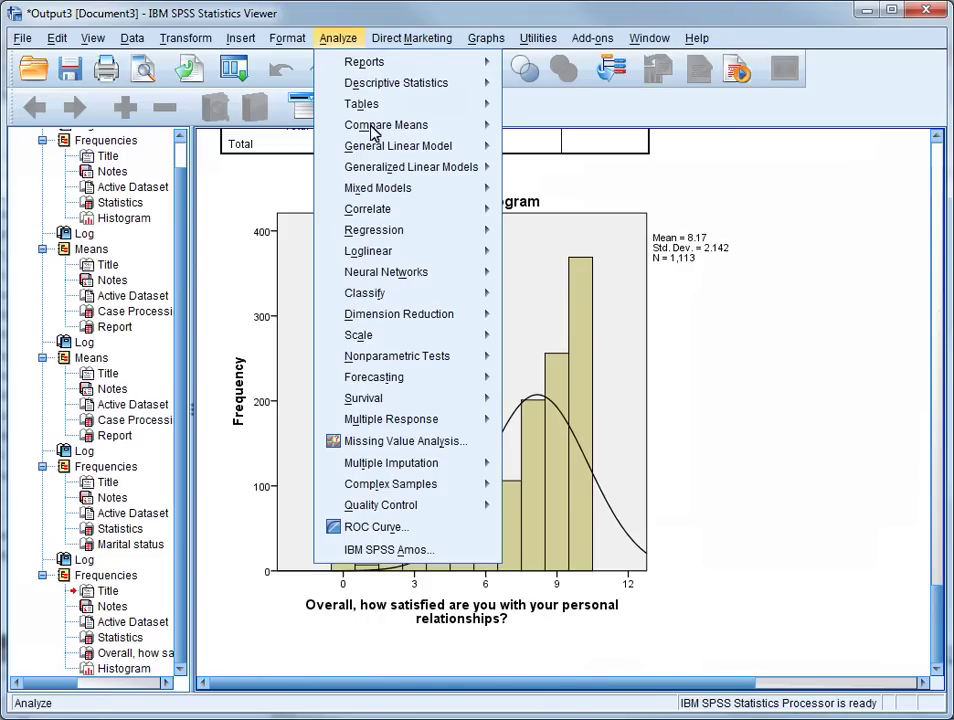
# Step: Set up Means with Marital status as independent and personal-relationship satisfaction as dependent
pyautogui.moveTo(449, 131)
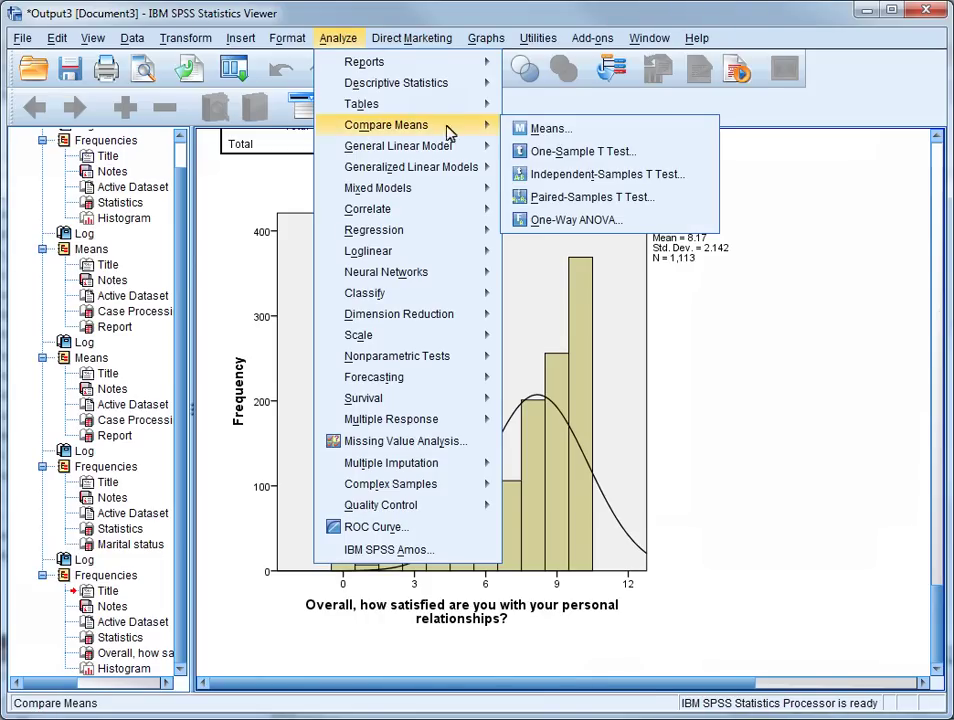
pyautogui.click(527, 130)
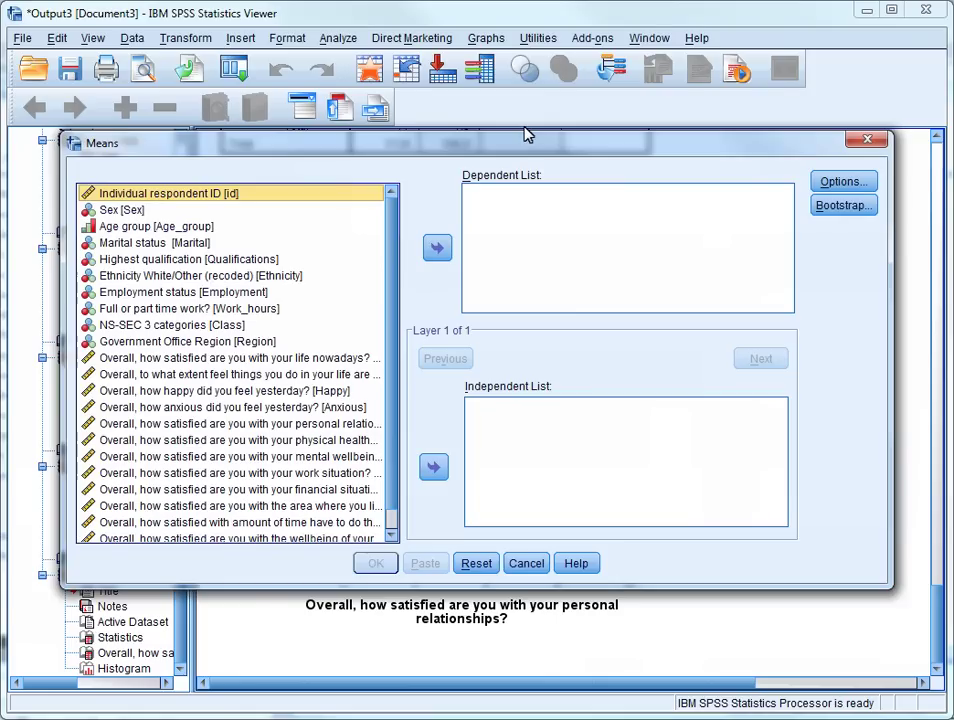
pyautogui.click(192, 245)
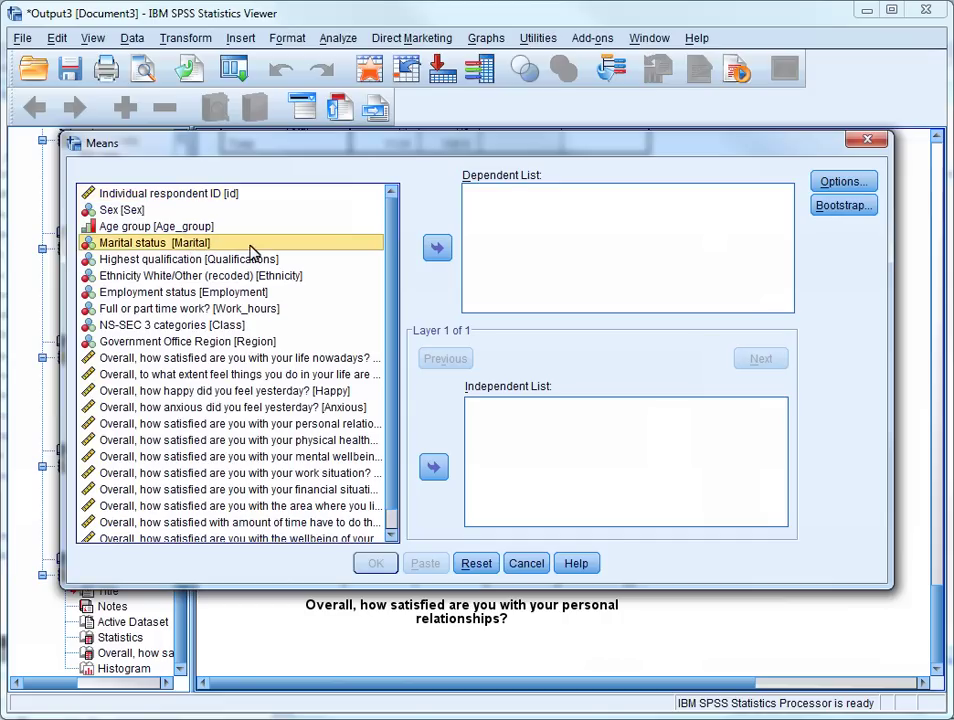
pyautogui.click(434, 468)
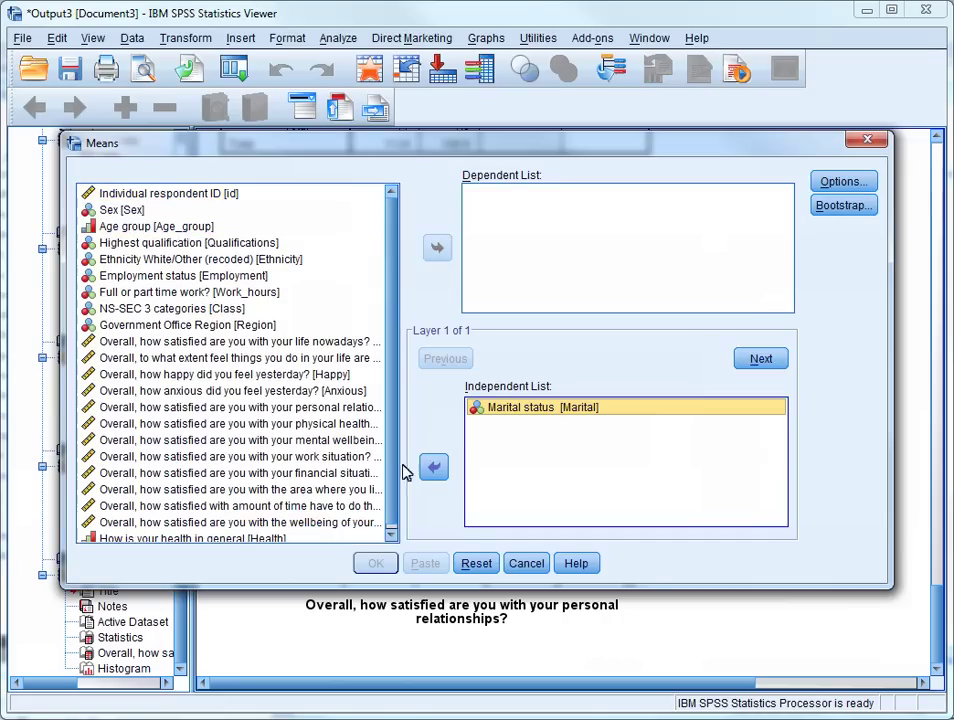
pyautogui.click(316, 409)
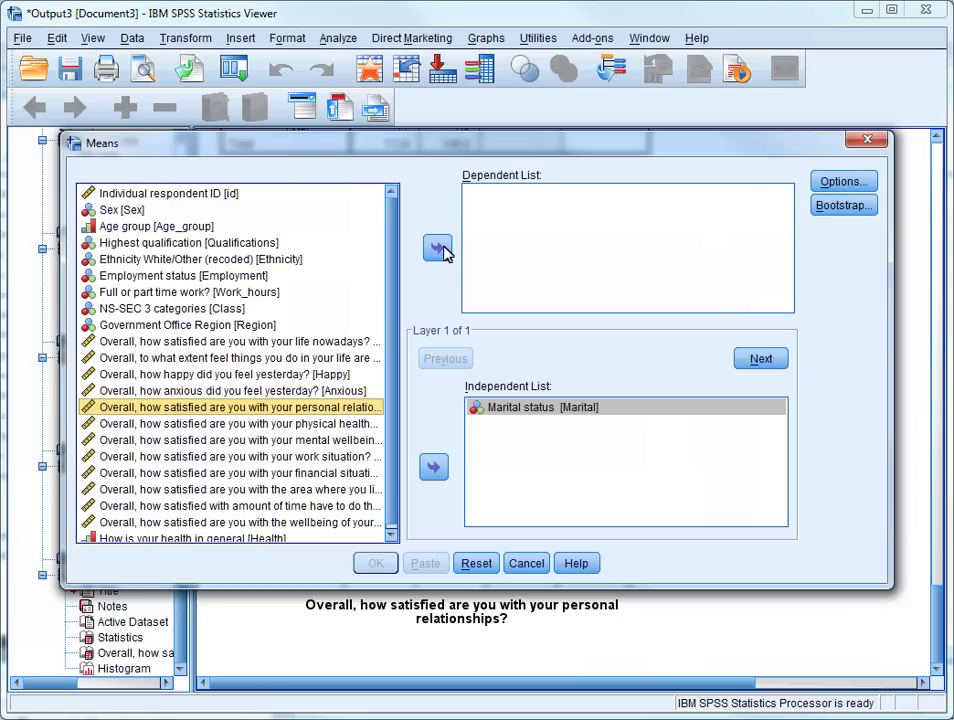
pyautogui.click(438, 249)
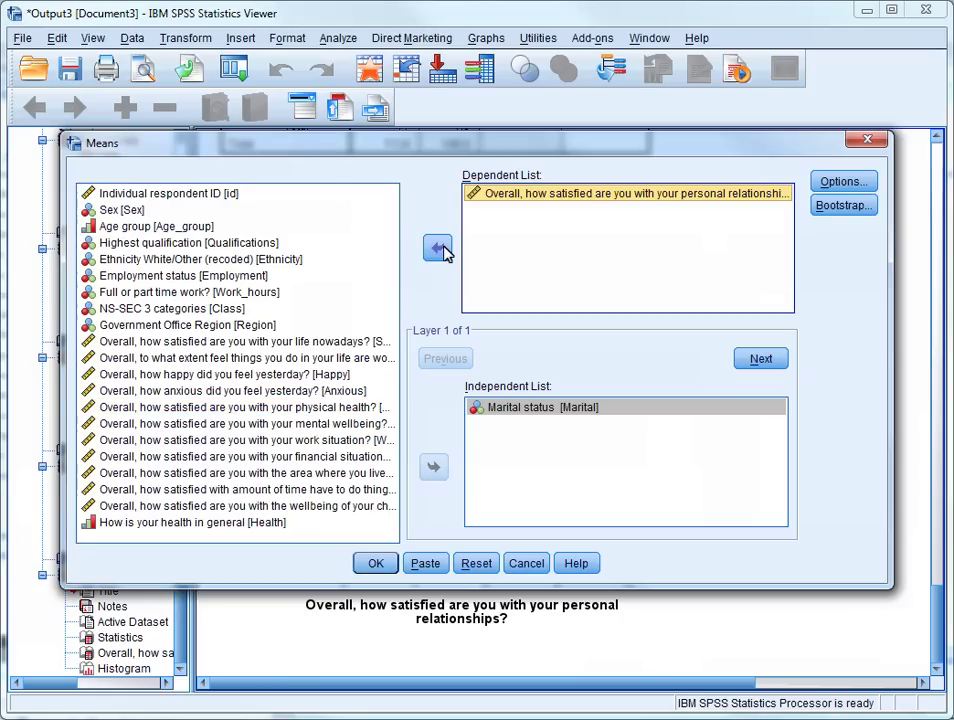
# Step: Add Median, Minimum and Maximum to the Means cell statistics
pyautogui.click(838, 184)
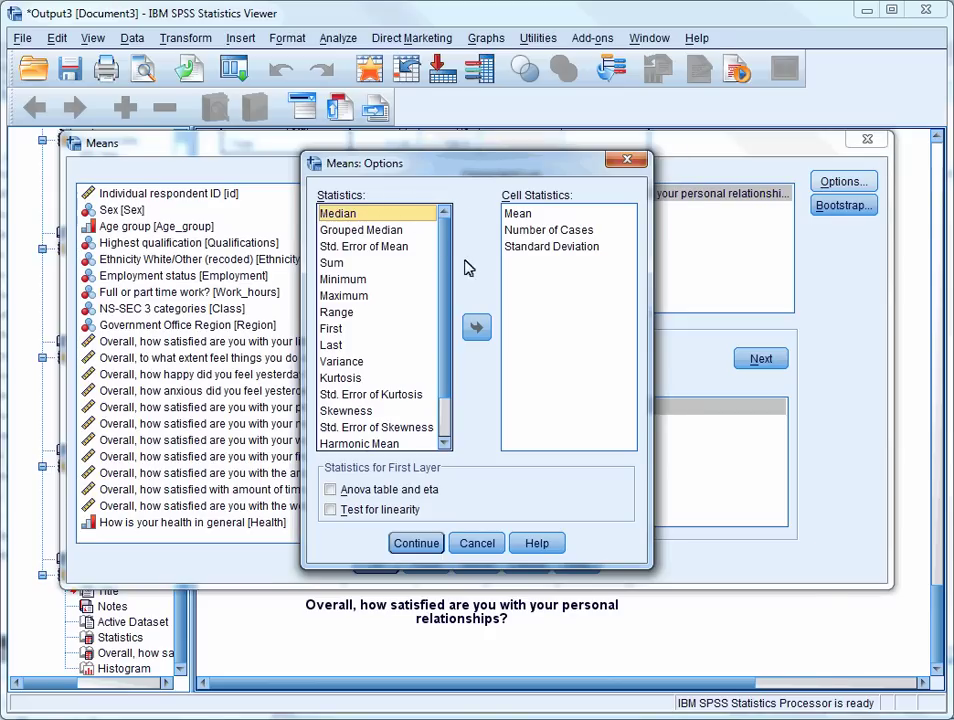
pyautogui.click(477, 327)
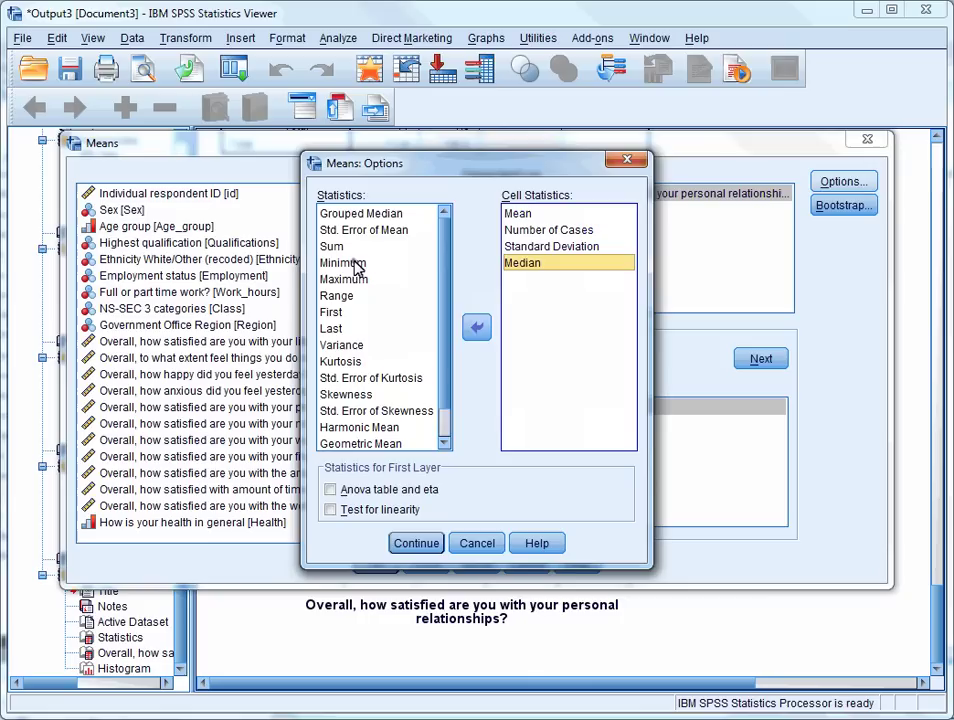
pyautogui.click(358, 263)
pyautogui.click(480, 330)
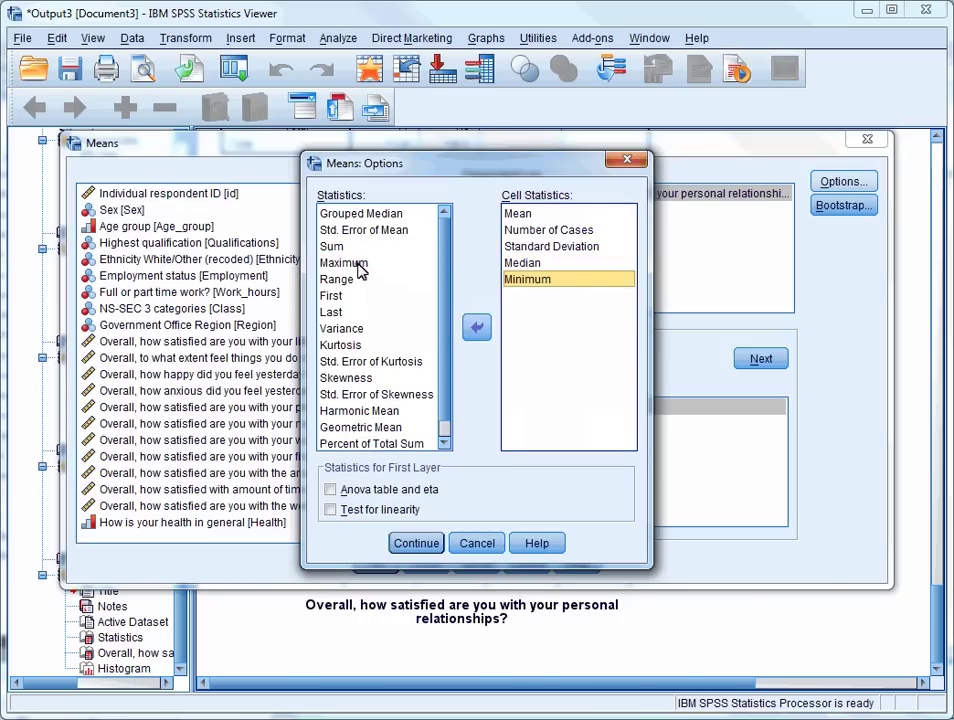
pyautogui.click(360, 263)
pyautogui.click(480, 329)
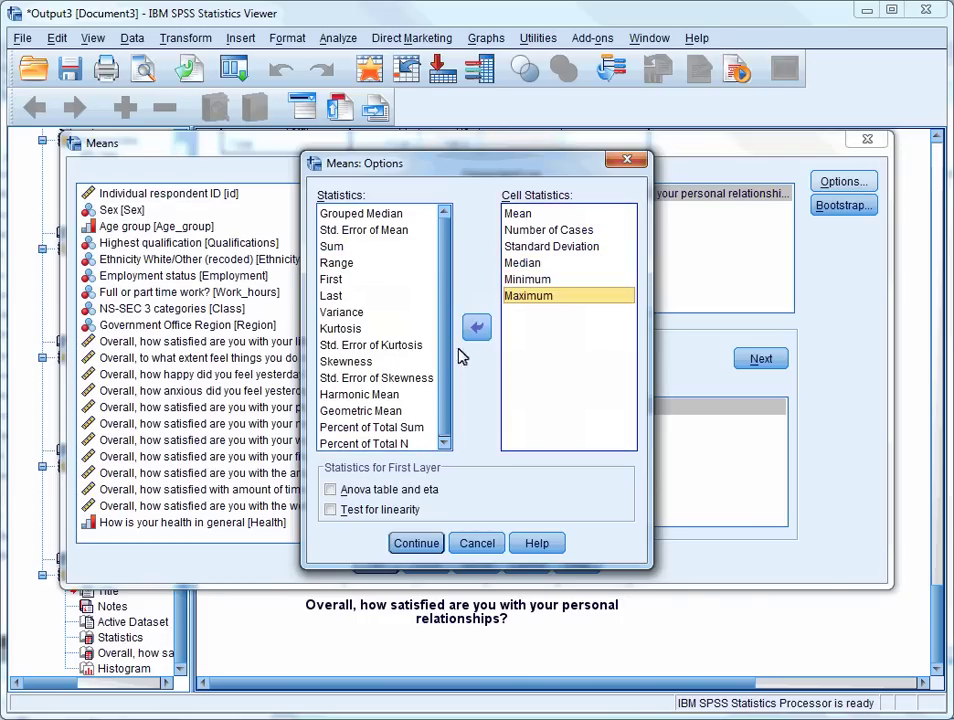
pyautogui.click(416, 543)
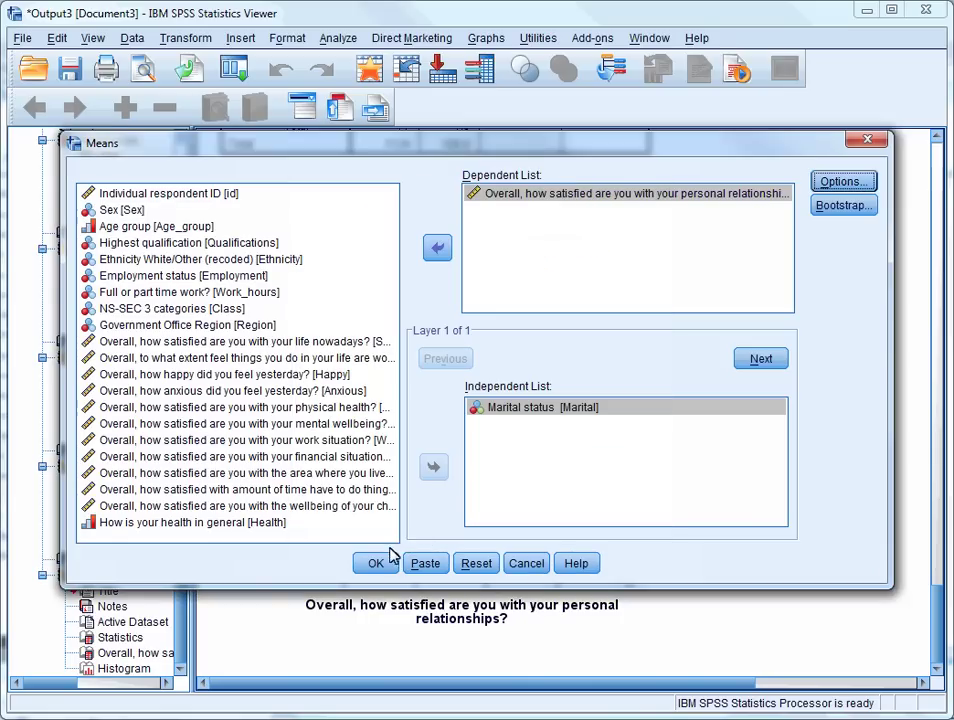
pyautogui.click(376, 564)
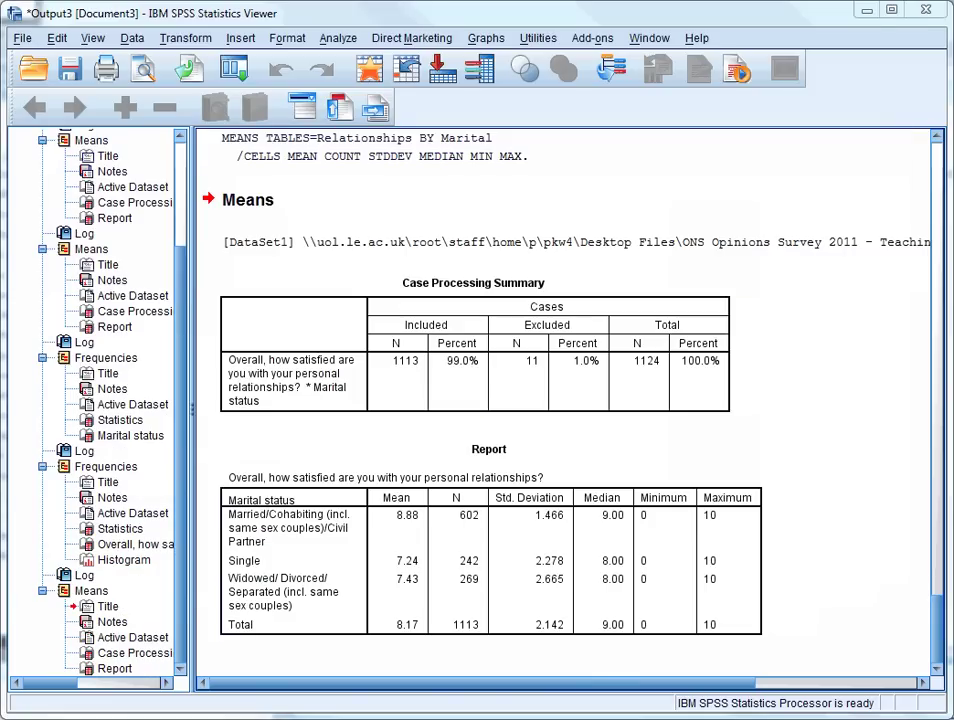